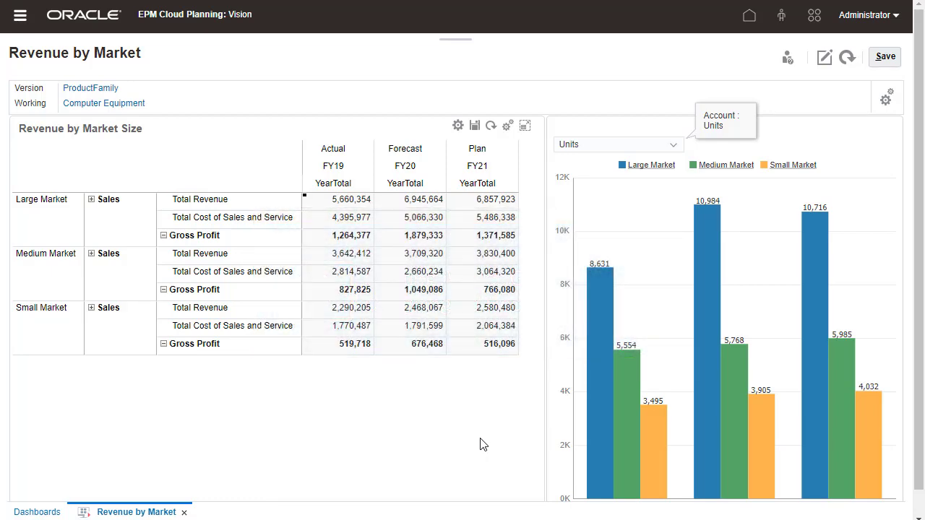
# Analyze the 6,945,664 Large Market FY20 Total Revenue forecast cell in an ad hoc grid.
pyautogui.rightClick(419, 206)
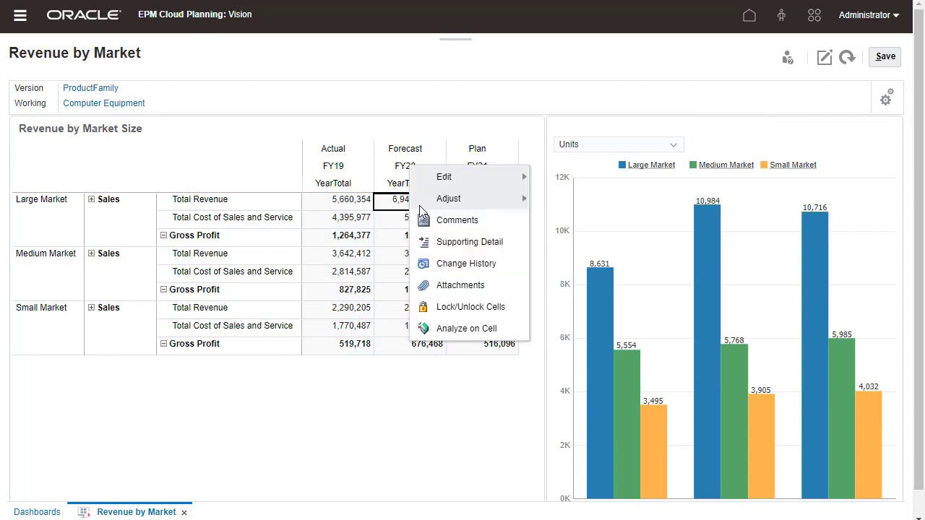
pyautogui.click(515, 329)
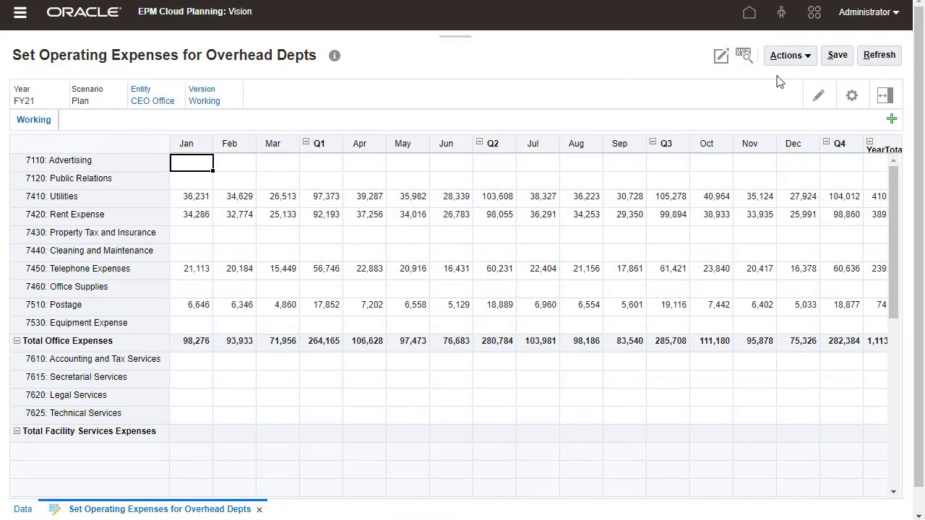
# Open the Set Operating Expenses for Overhead Depts form in ad hoc mode via Actions > Analyze.
pyautogui.click(789, 55)
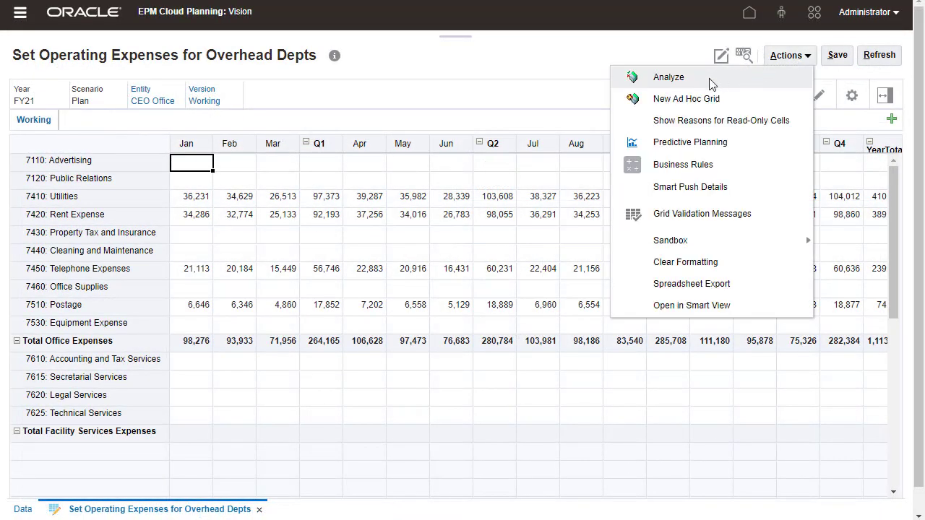
pyautogui.click(669, 77)
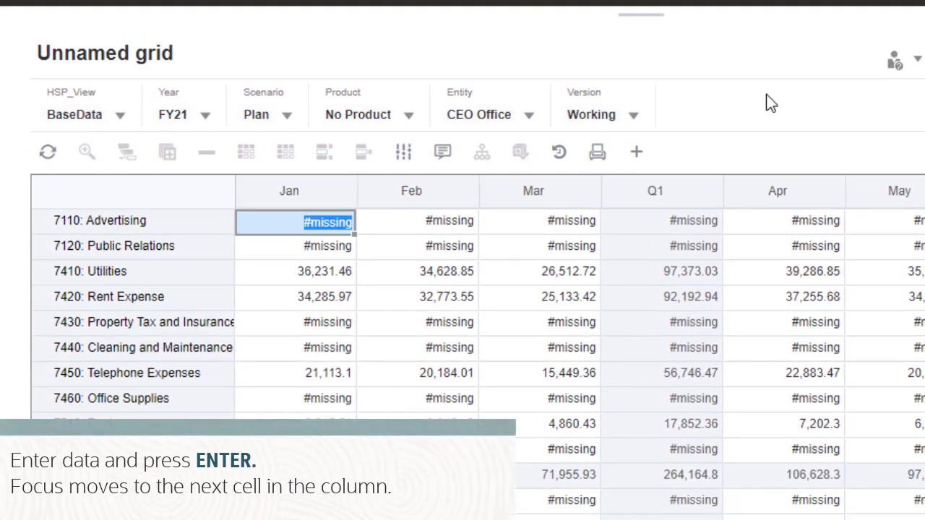
# Enter 3,000 for Advertising in Jan and Feb, and correct Mar from 3M to 3K.
pyautogui.write('3000')
pyautogui.press('Return')
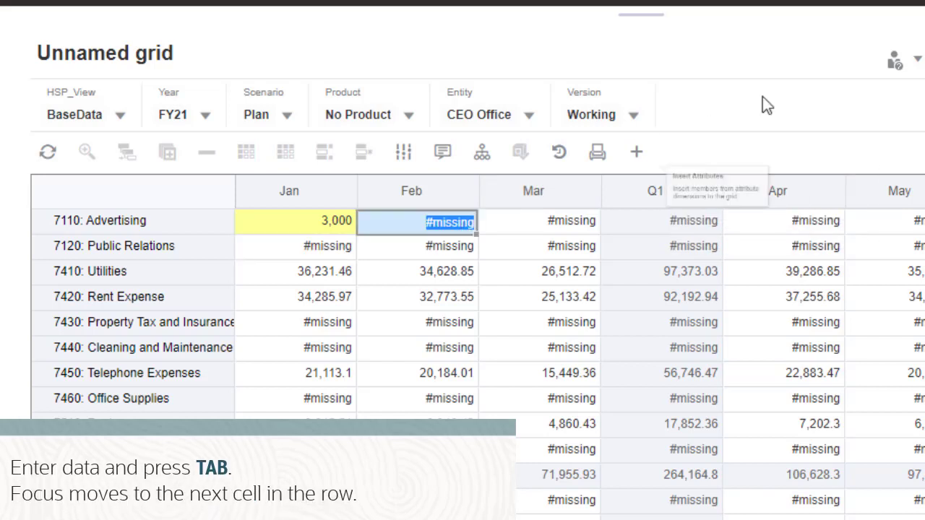
pyautogui.write('3,000')
pyautogui.press('Tab')
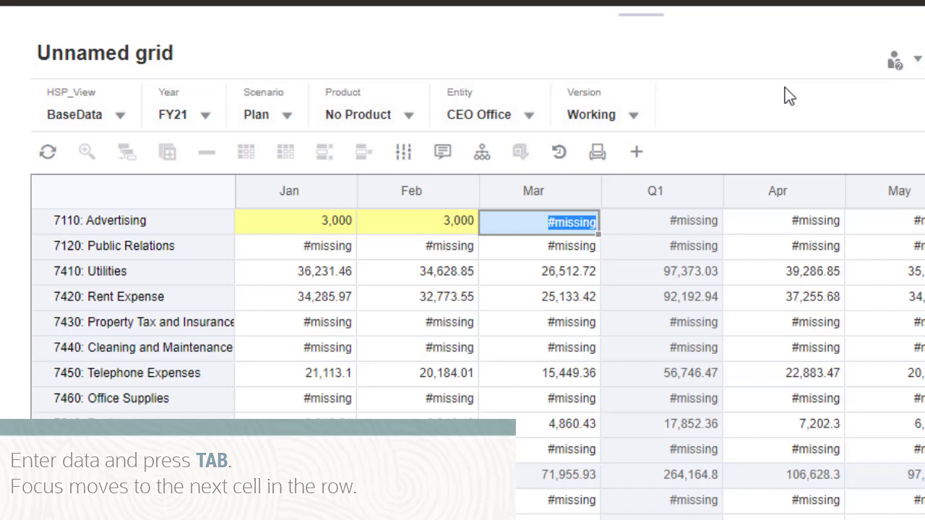
pyautogui.write('3M')
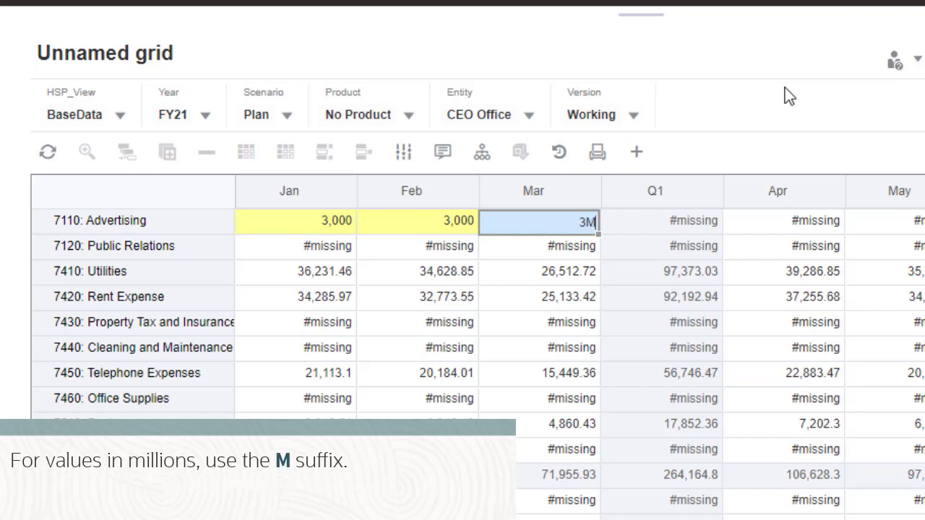
pyautogui.press('Tab')
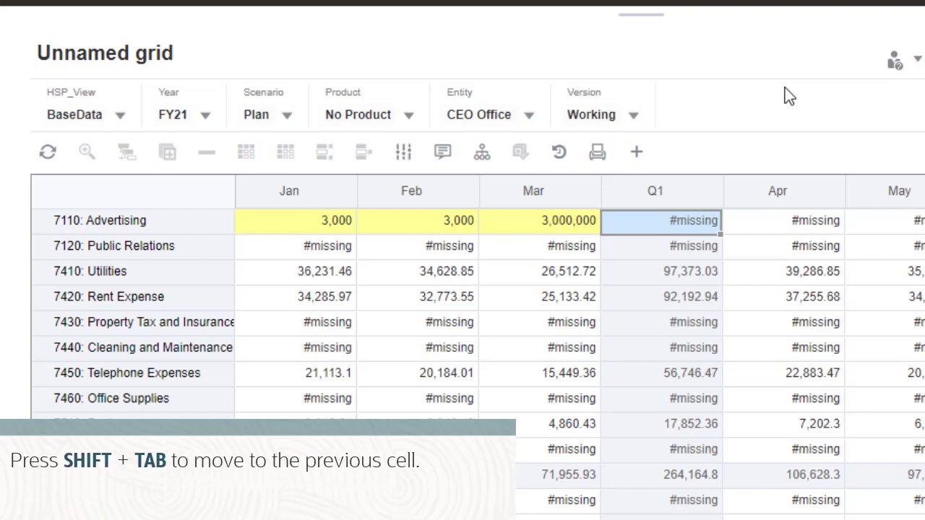
pyautogui.hotkey('shift', 'Tab')
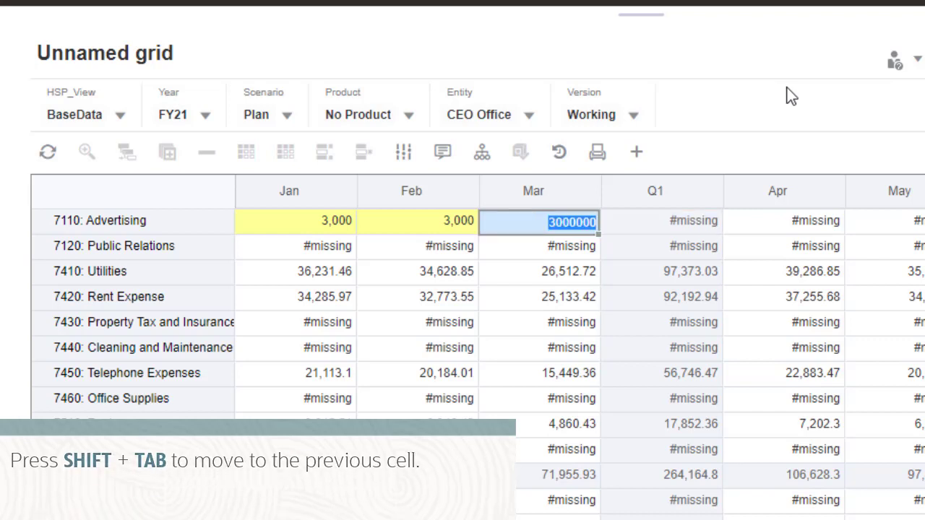
pyautogui.write('3K')
pyautogui.press('Tab')
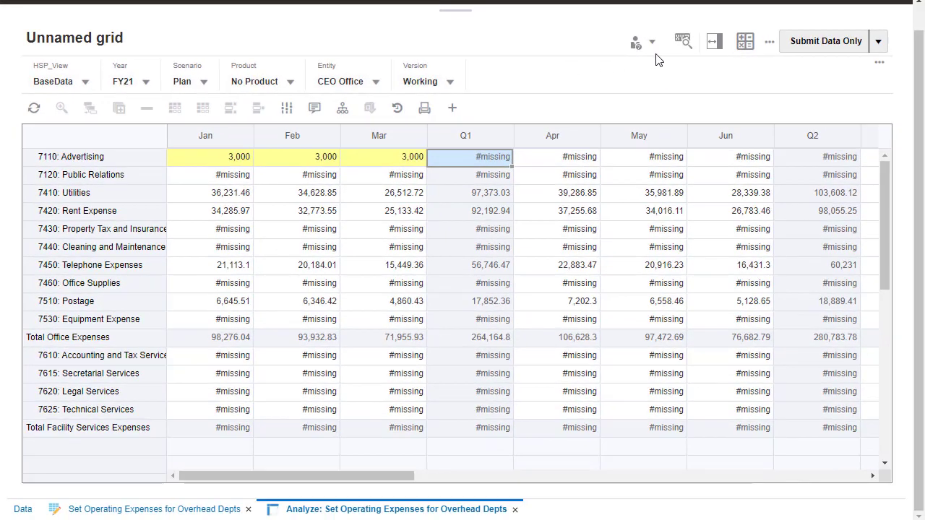
# Submit the Jan–Mar Advertising values so Q1 totals 9,000.
pyautogui.click(804, 44)
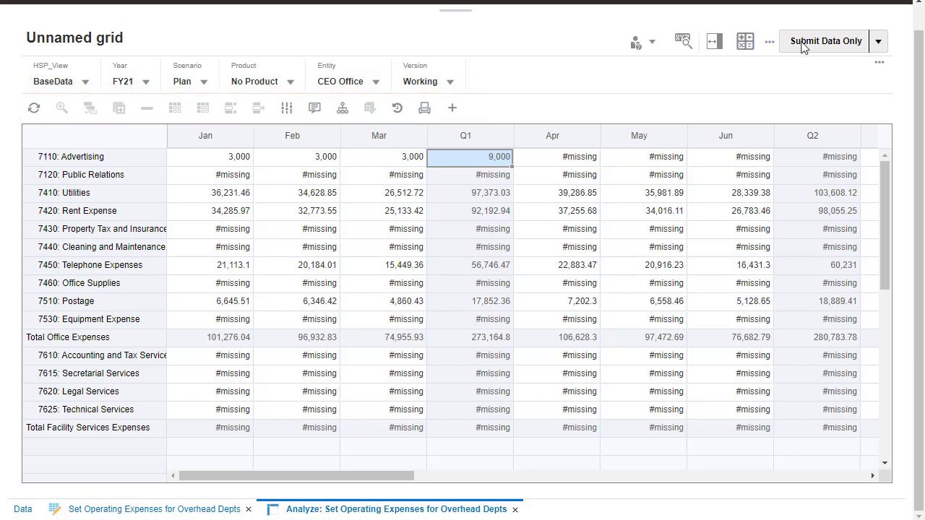
pyautogui.click(225, 162)
pyautogui.rightClick(224, 162)
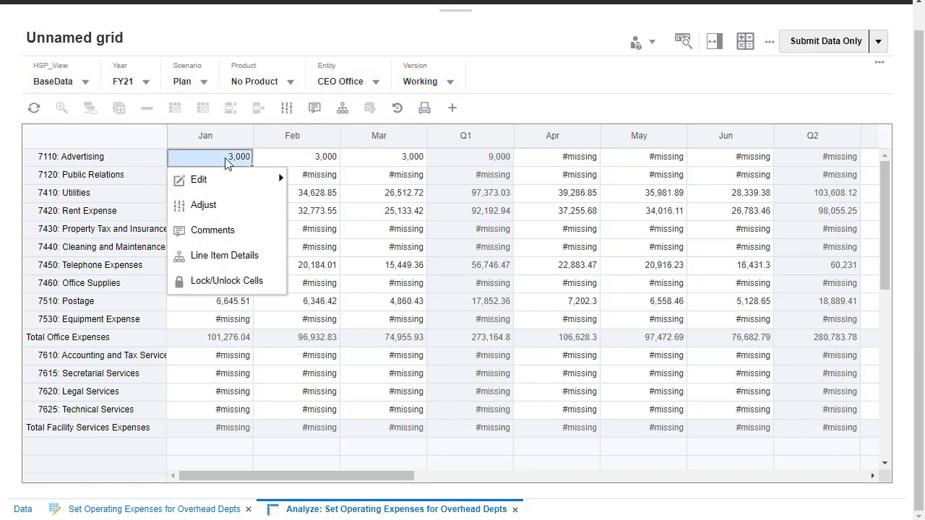
# Open Line Item Details for Jan Advertising and add a Print child row at 1,500.
pyautogui.click(266, 258)
pyautogui.click(692, 48)
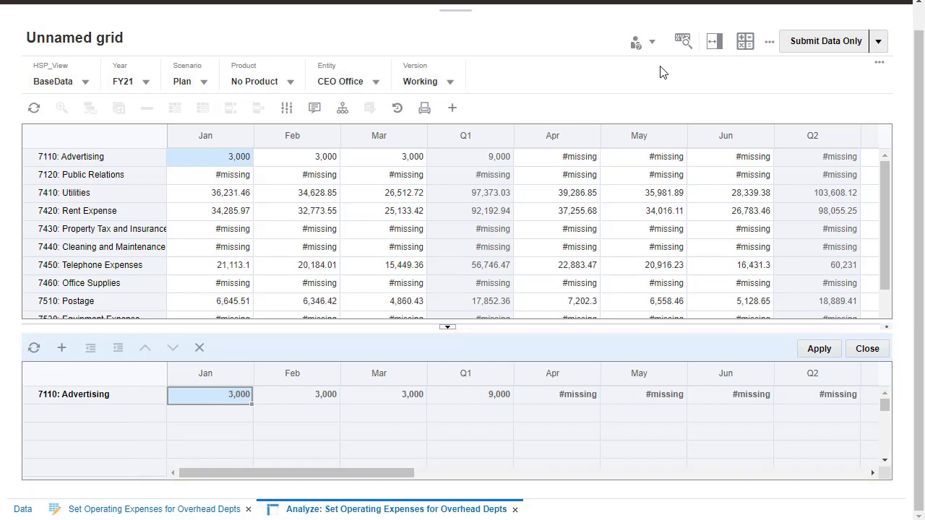
pyautogui.click(62, 349)
pyautogui.click(124, 377)
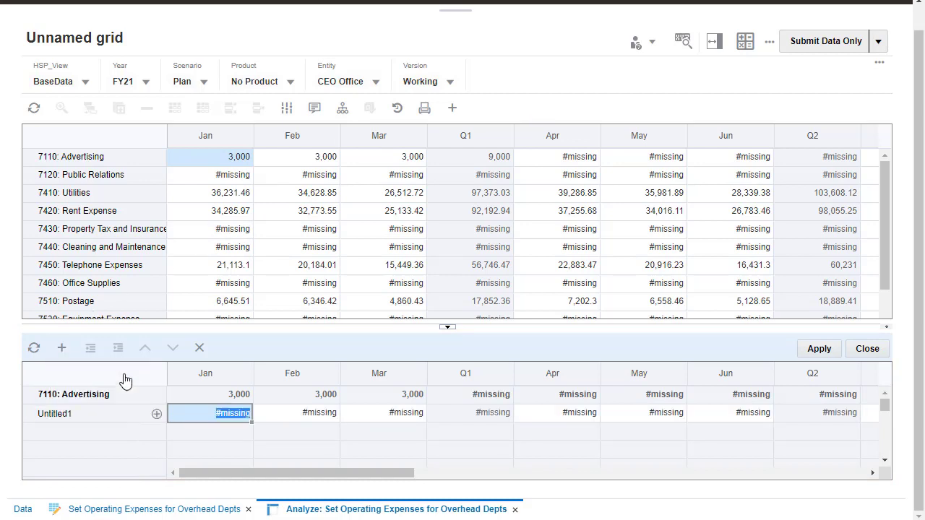
pyautogui.doubleClick(98, 415)
pyautogui.write('Print')
pyautogui.press('Tab')
pyautogui.write('1500')
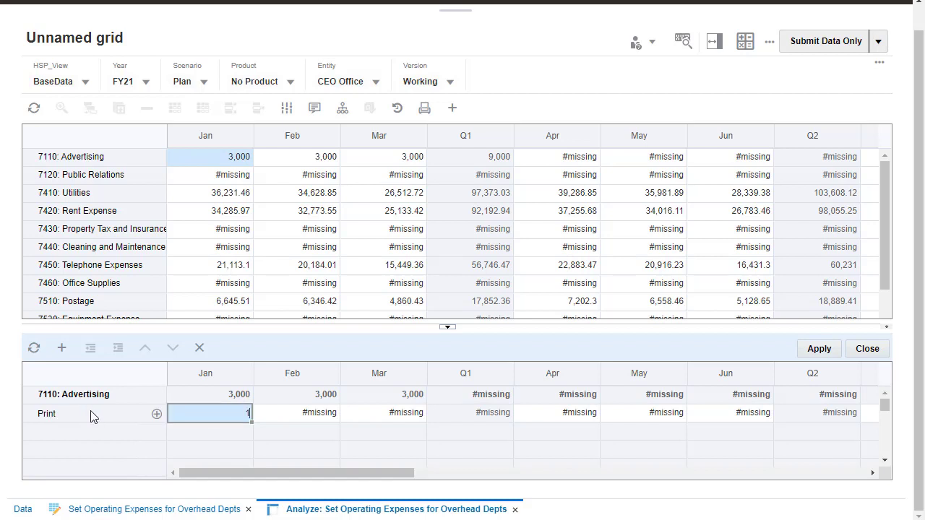
pyautogui.press('Tab')
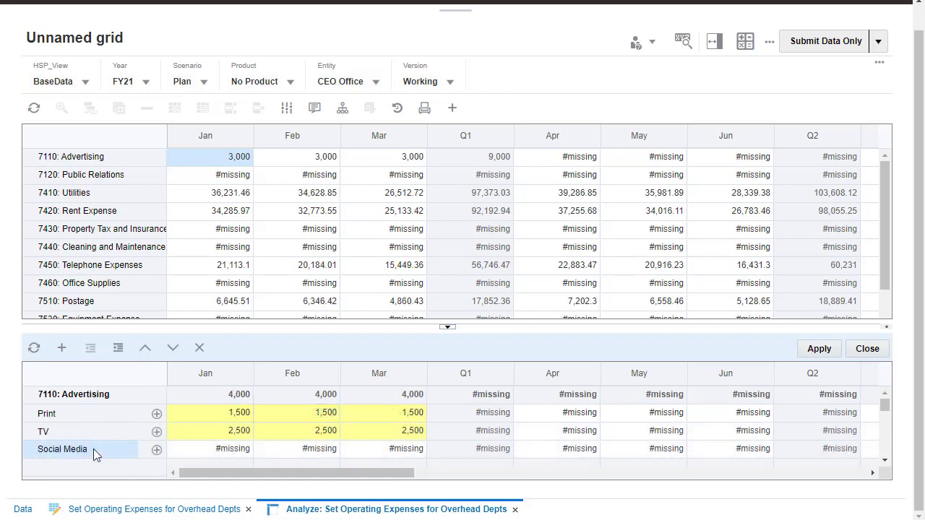
# Enter 1K monthly Social Media amounts, then apply and close the line item details.
pyautogui.click(180, 450)
pyautogui.write('1K')
pyautogui.press('Tab')
pyautogui.write('1K')
pyautogui.press('Tab')
pyautogui.write('1K')
pyautogui.press('Tab')
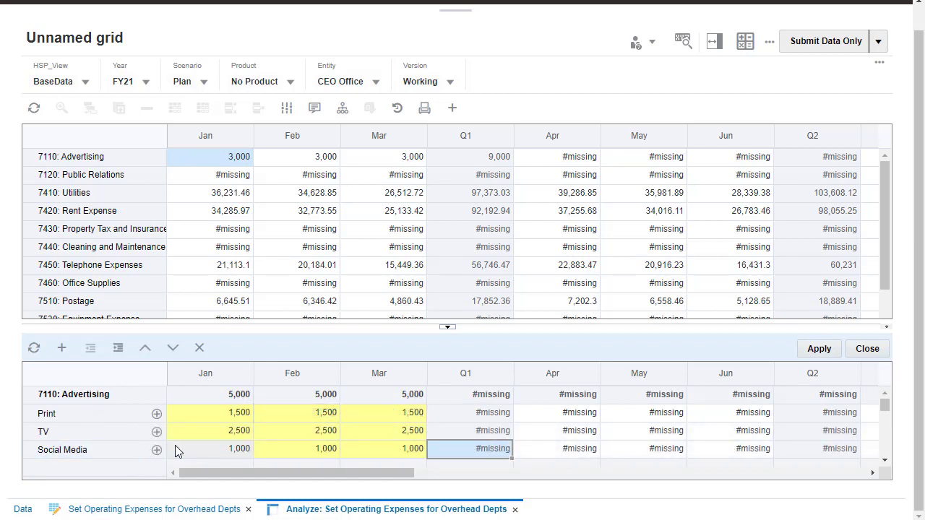
pyautogui.click(156, 415)
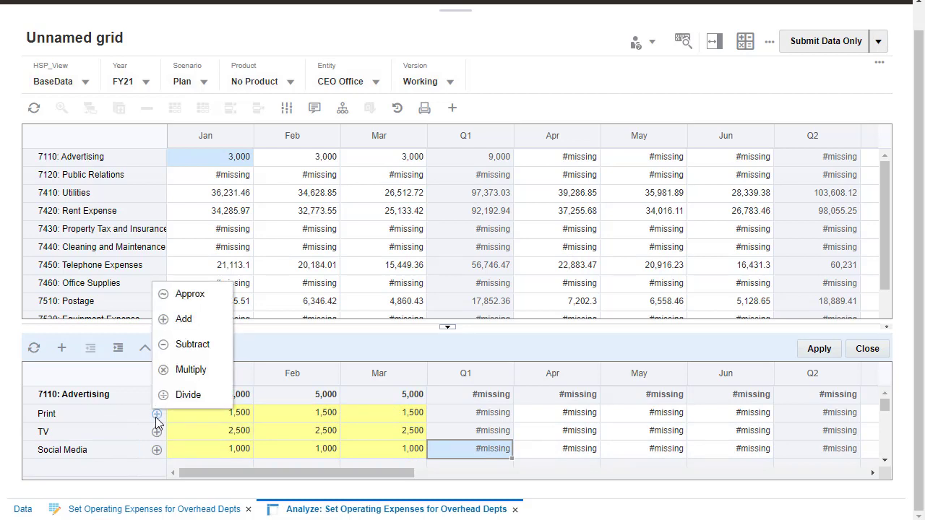
pyautogui.click(820, 349)
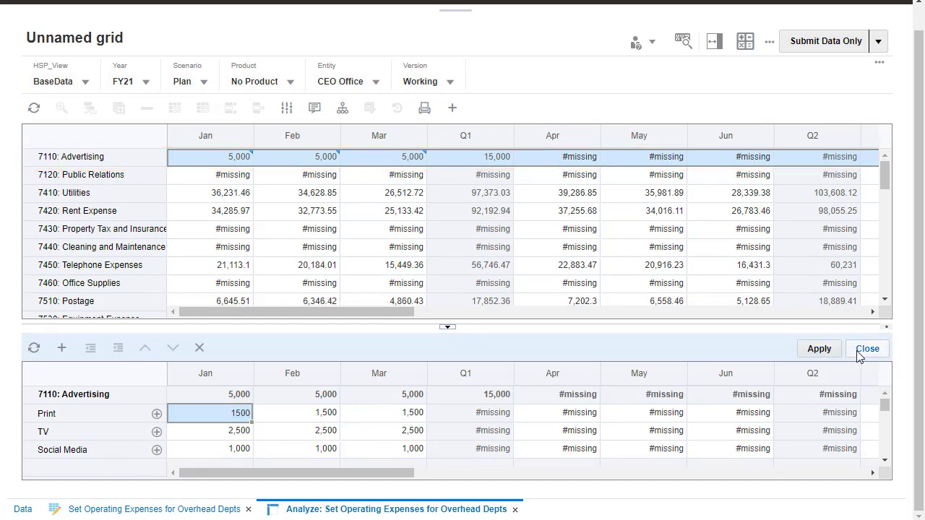
pyautogui.click(819, 350)
# Reopen Line Item Details on Jan Advertising to see its Print, TV and Social Media rows.
pyautogui.moveTo(208, 160)
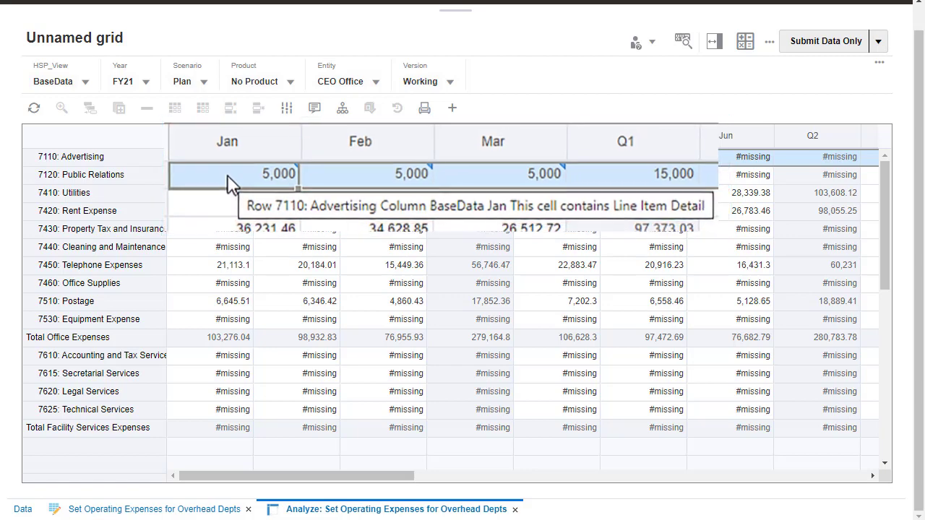
pyautogui.click(341, 114)
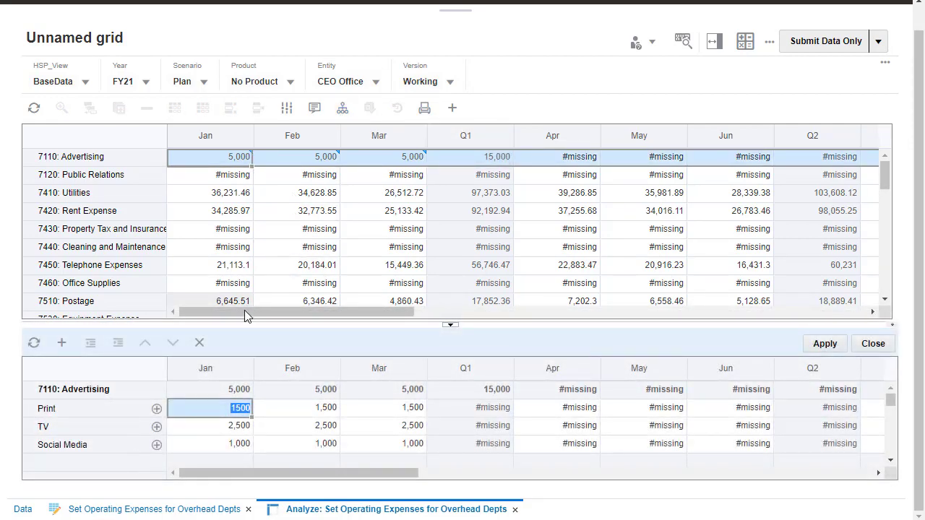
# Add an FB child row under Social Media with 500 for Jan, Feb and Mar.
pyautogui.click(136, 449)
pyautogui.click(62, 343)
pyautogui.click(80, 365)
pyautogui.click(61, 343)
pyautogui.click(82, 364)
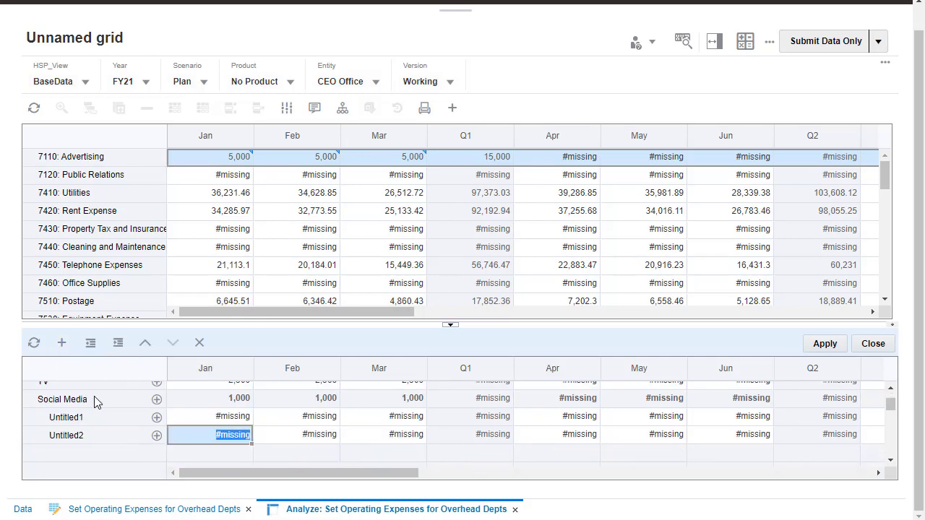
pyautogui.write('FB')
pyautogui.press('Tab')
pyautogui.write('500')
pyautogui.press('Tab')
pyautogui.write('500')
pyautogui.press('Tab')
pyautogui.write('500')
pyautogui.press('Tab')
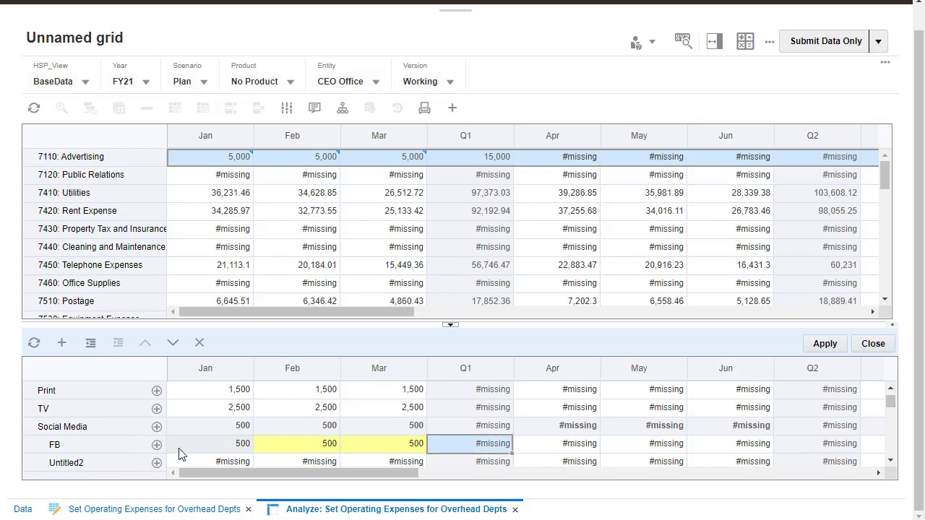
# Name the second Social Media child YT and give it 1,000 per month.
pyautogui.click(123, 460)
pyautogui.write('YT')
pyautogui.click(170, 461)
pyautogui.write('1000')
pyautogui.press('Tab')
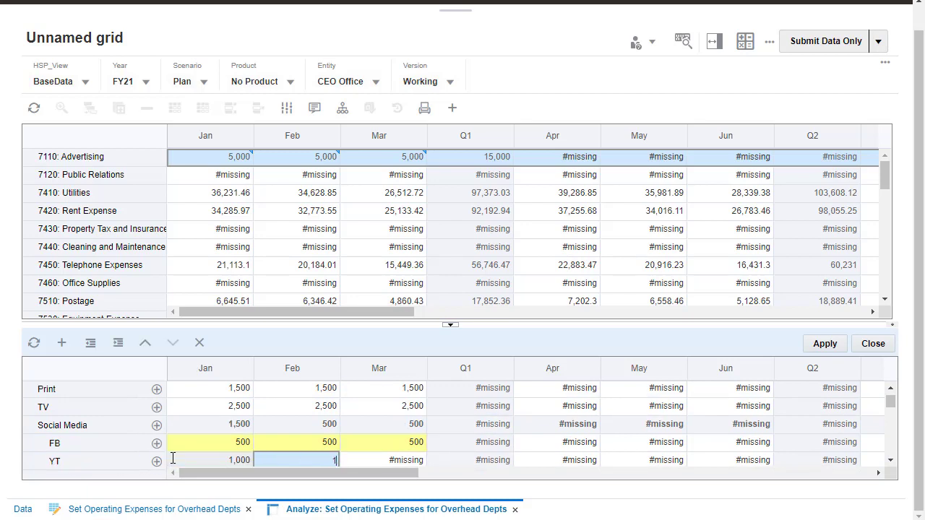
pyautogui.write('1000')
pyautogui.press('Tab')
pyautogui.write('1000')
pyautogui.press('Tab')
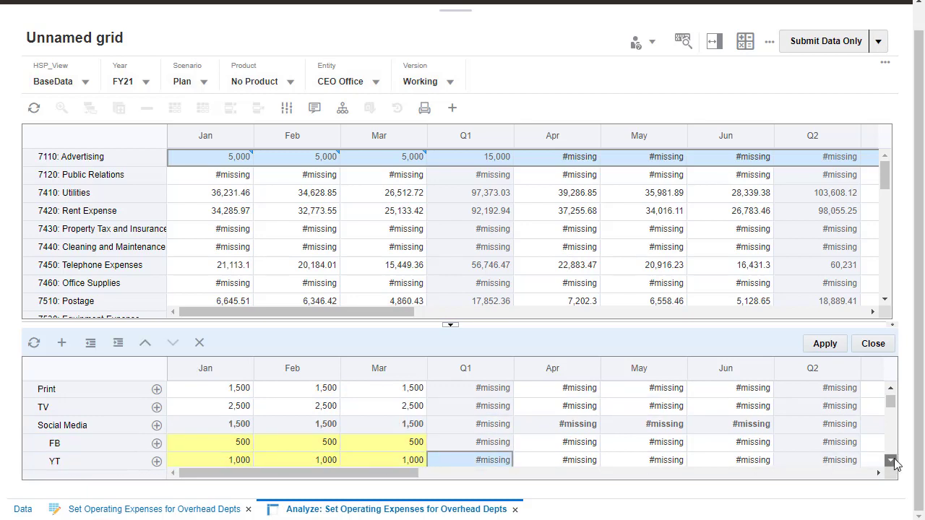
pyautogui.scroll(-2, 889, 459)
# Reorder the detail lines so FB sits below YT, leaving all rows undeleted.
pyautogui.click(134, 415)
pyautogui.press('Tab')
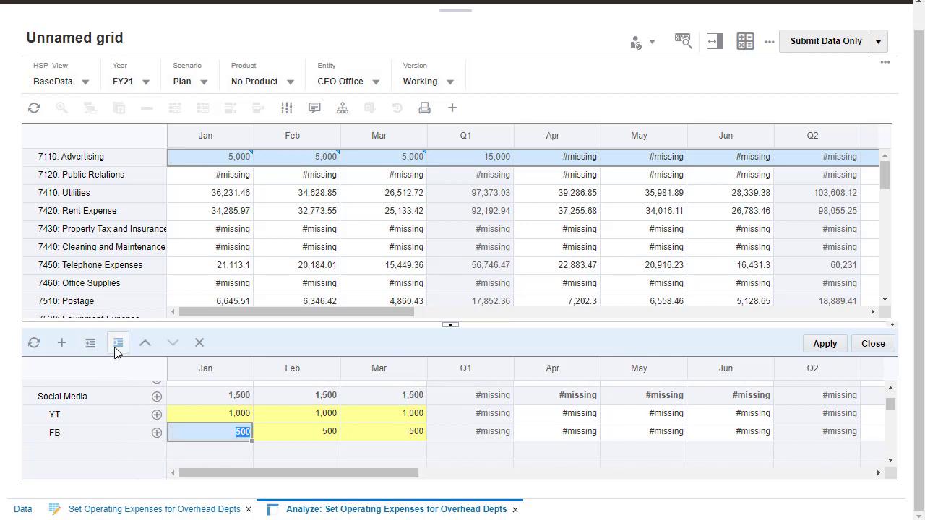
pyautogui.click(101, 432)
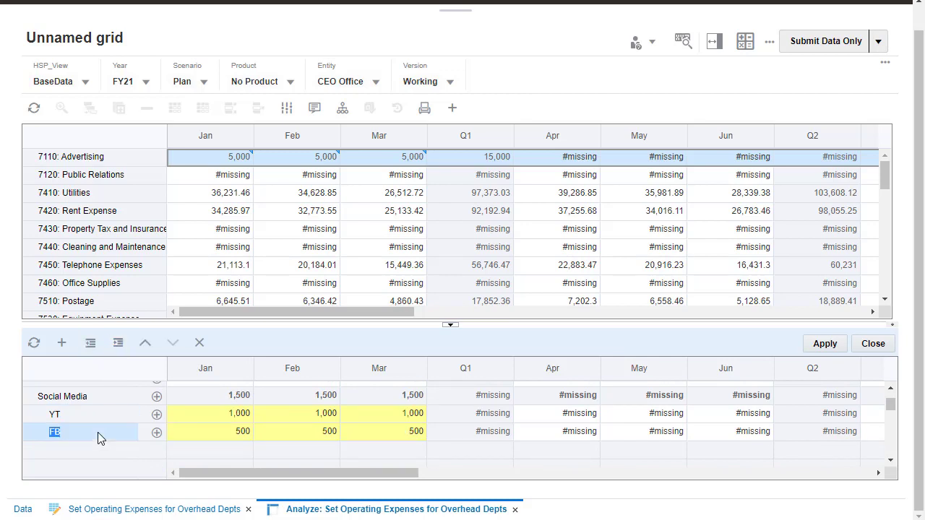
pyautogui.click(144, 344)
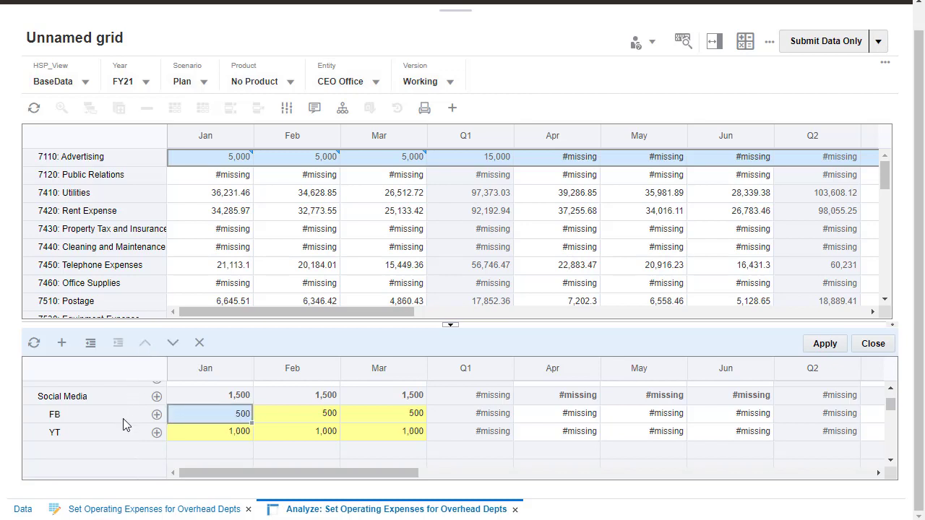
pyautogui.click(130, 416)
pyautogui.click(173, 344)
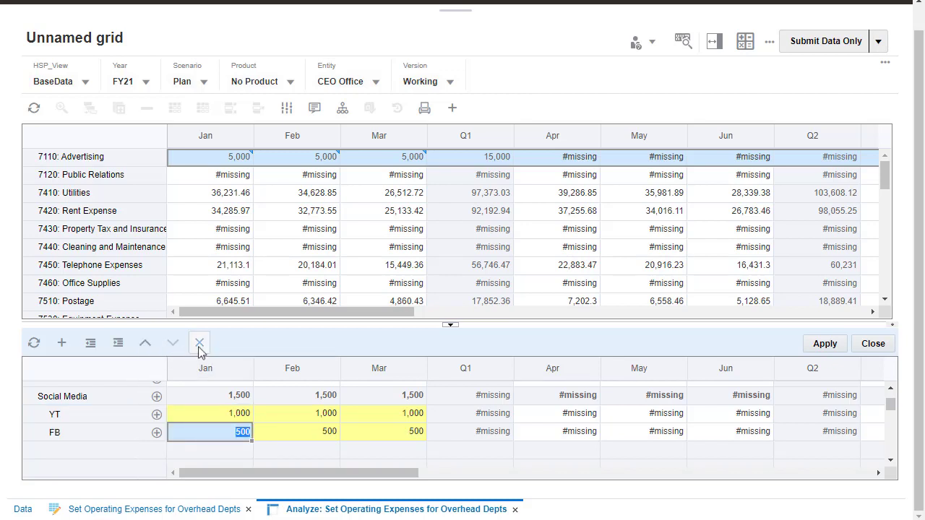
pyautogui.click(200, 345)
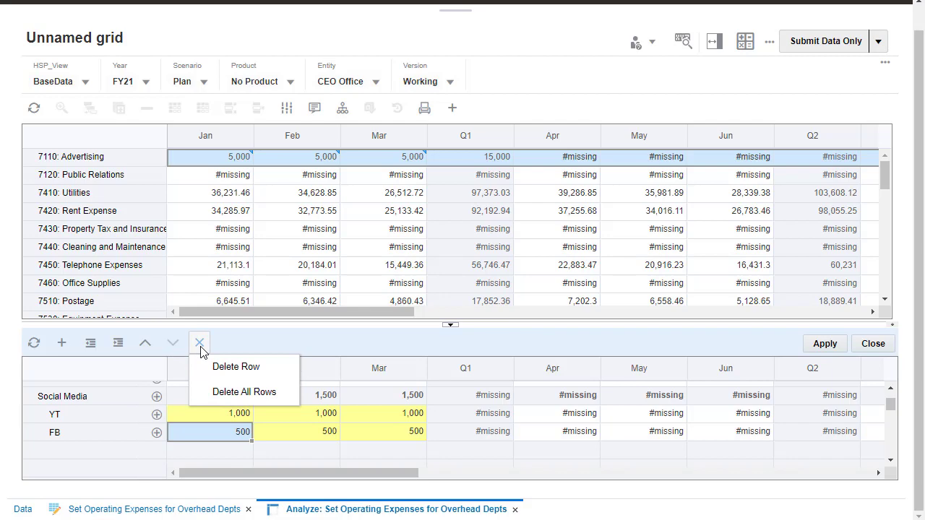
pyautogui.click(224, 350)
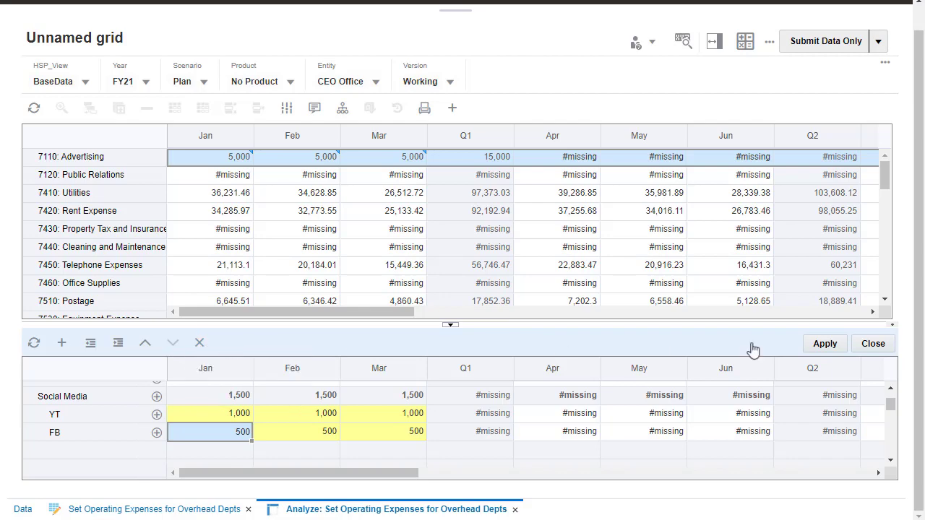
# Apply the Advertising line items (5,500 monthly) and raise March Rent Expense by 9,400 to 34,533.42.
pyautogui.click(824, 344)
pyautogui.click(867, 342)
pyautogui.click(407, 211)
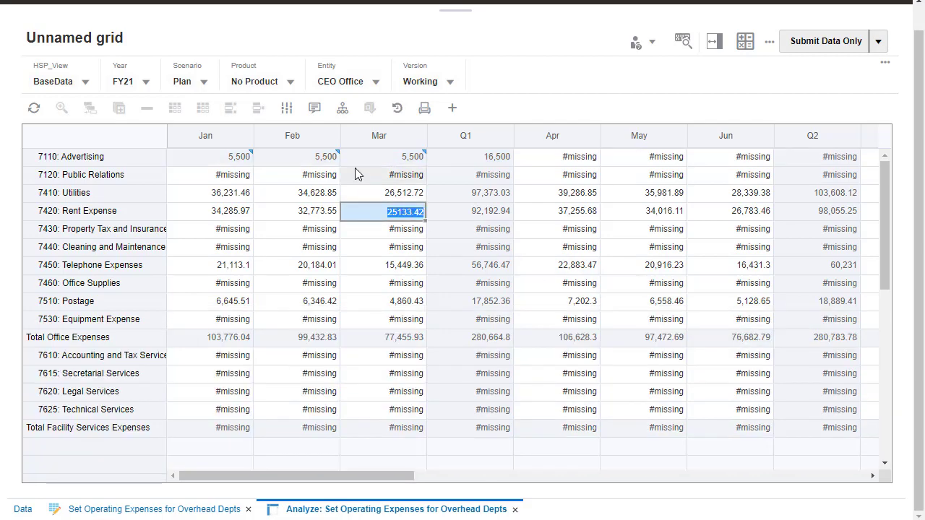
pyautogui.click(287, 109)
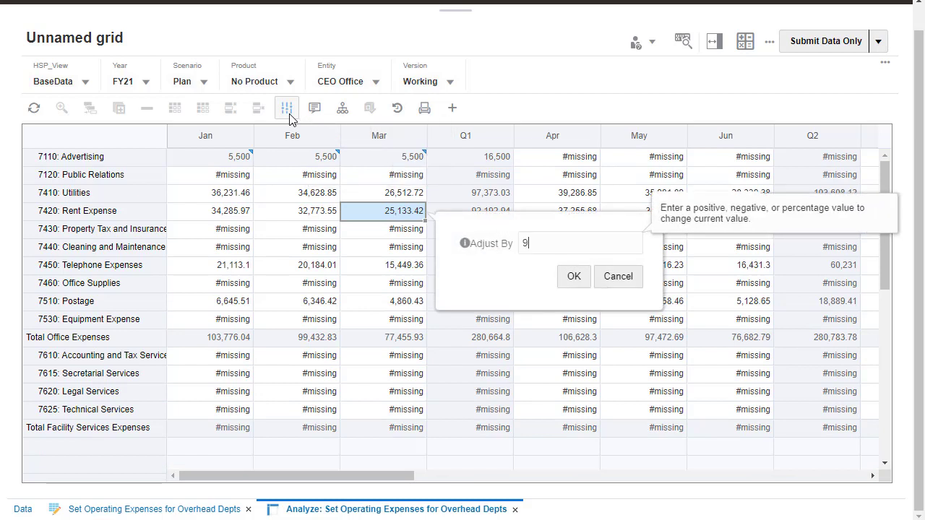
pyautogui.write('9400')
pyautogui.click(573, 277)
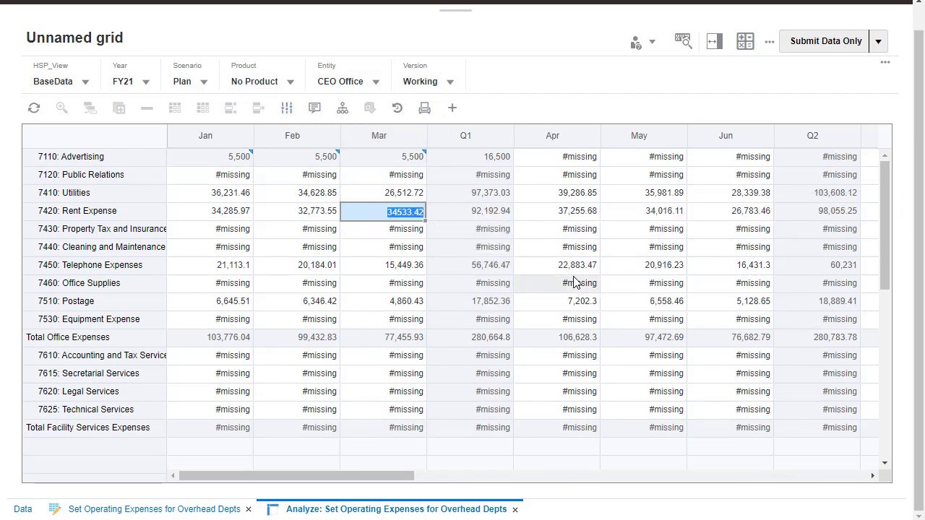
# Post 'Rent increase starts in March' on March Rent Expense with Lease_Agreement.pdf attached.
pyautogui.click(315, 109)
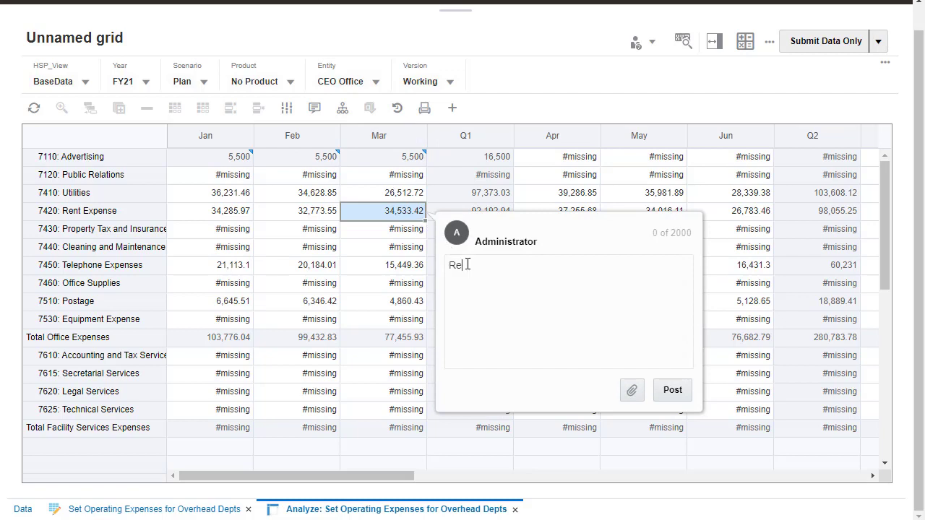
pyautogui.write('Rent increase starts in March')
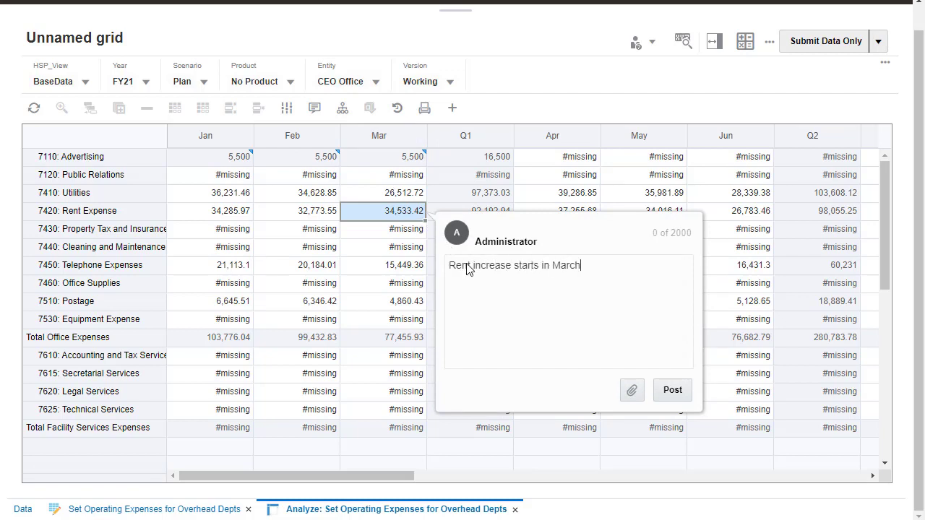
pyautogui.click(631, 391)
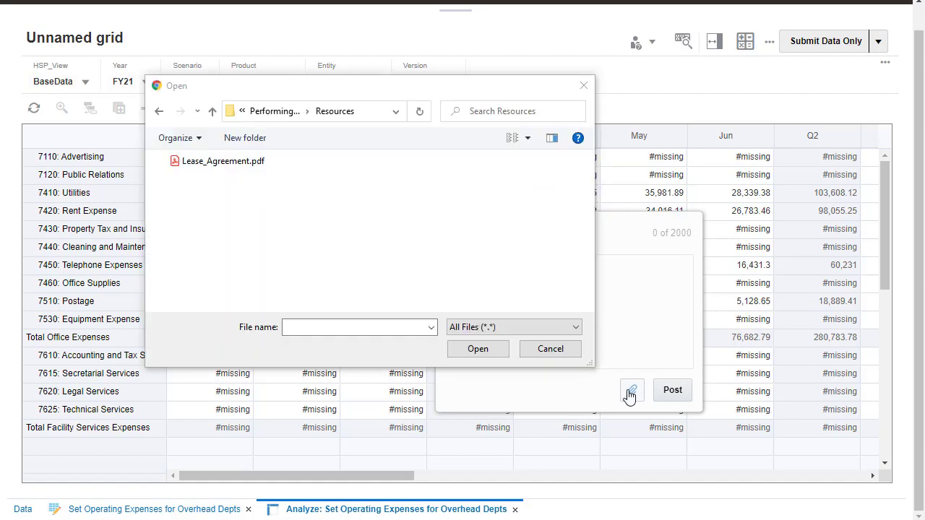
pyautogui.click(241, 165)
pyautogui.click(477, 350)
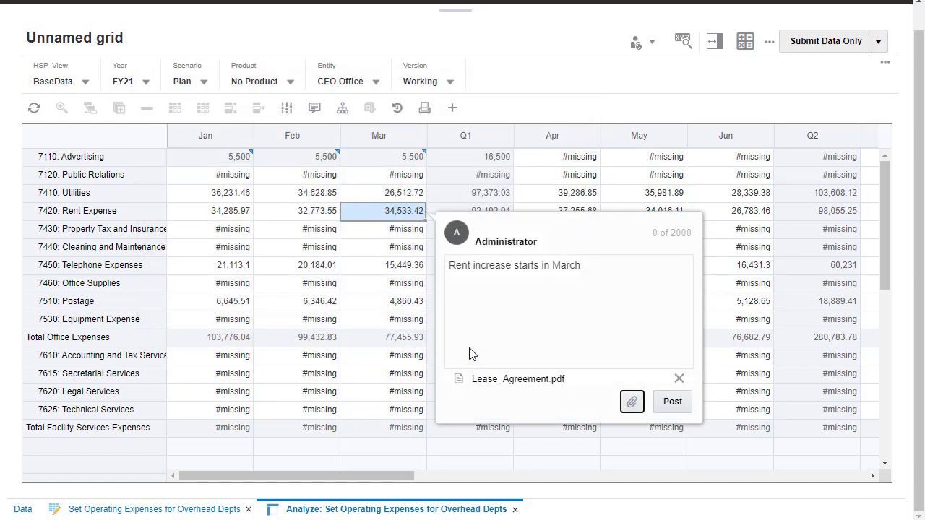
pyautogui.click(659, 404)
pyautogui.click(727, 446)
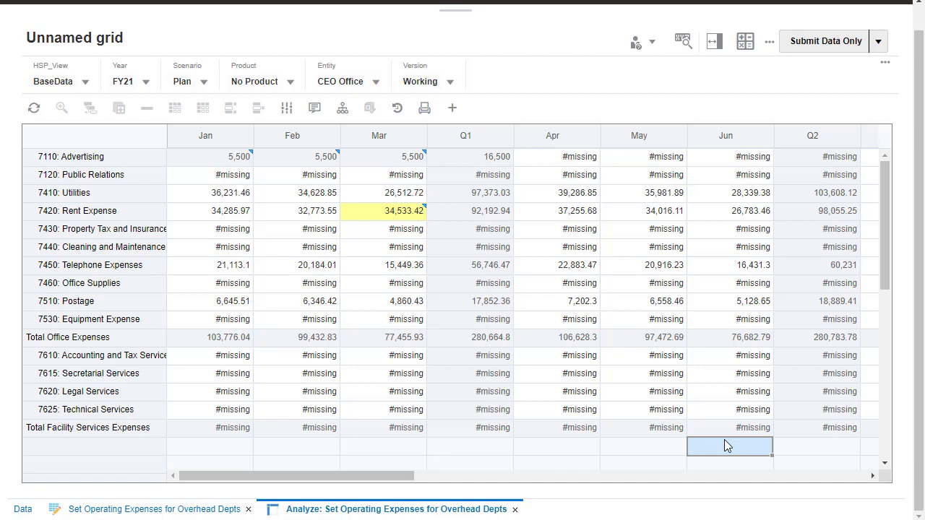
pyautogui.click(390, 211)
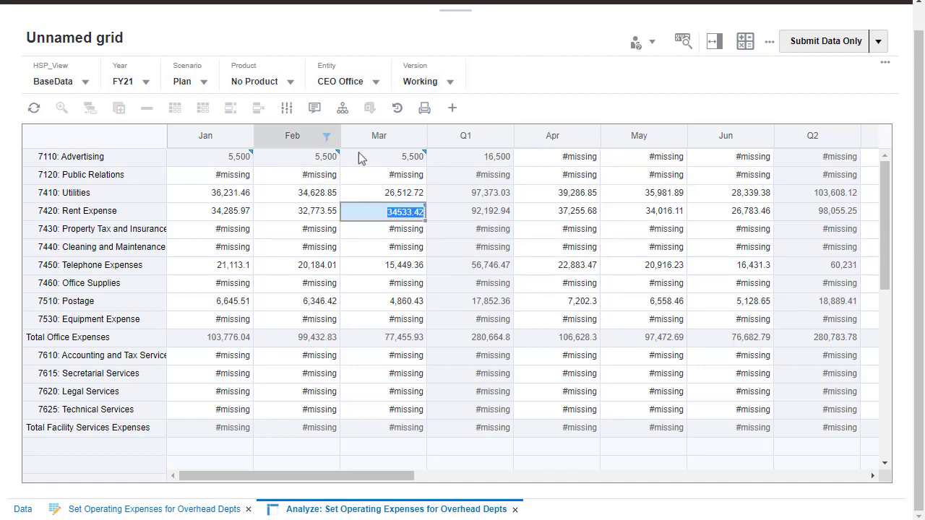
pyautogui.click(314, 108)
pyautogui.click(452, 229)
pyautogui.write('Verify by EOB')
pyautogui.click(673, 349)
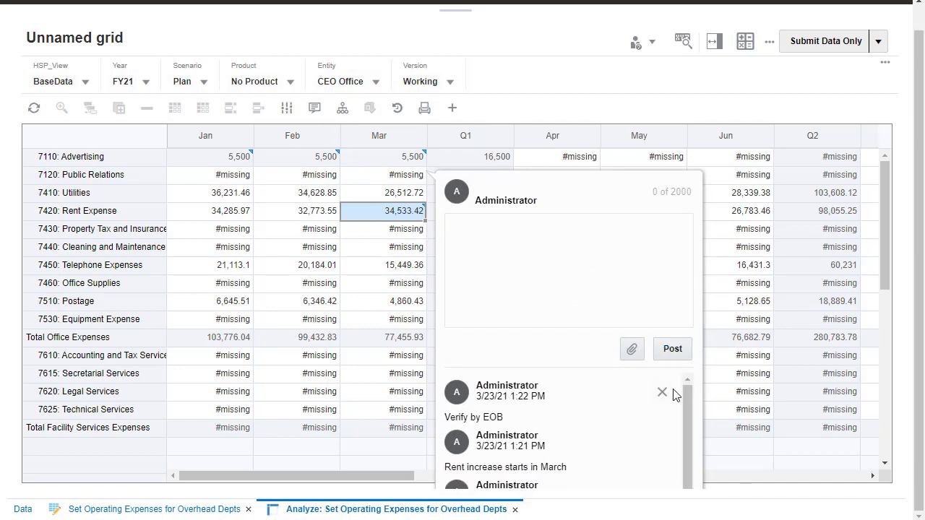
pyautogui.click(662, 396)
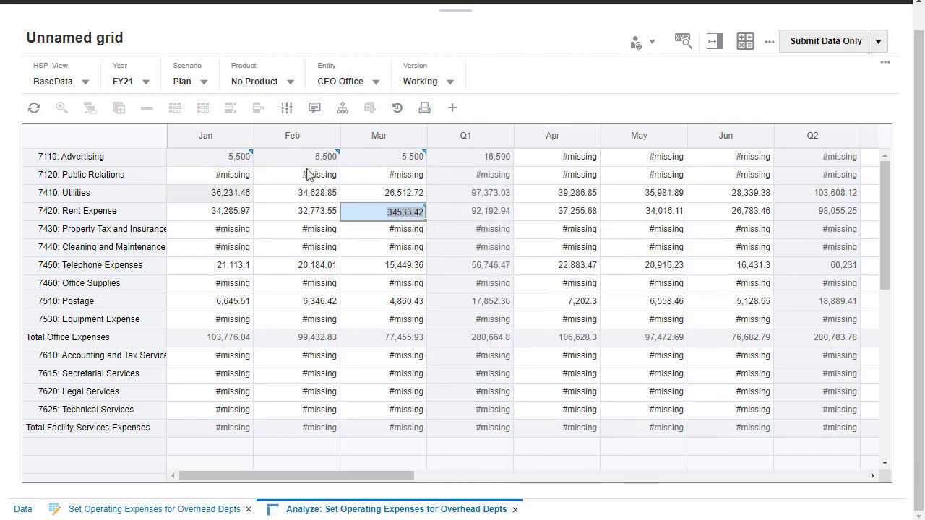
# Lock Jan Utilities, enter 36,512 in Mar Utilities, unlock Jan, and submit the data.
pyautogui.click(228, 194)
pyautogui.rightClick(228, 194)
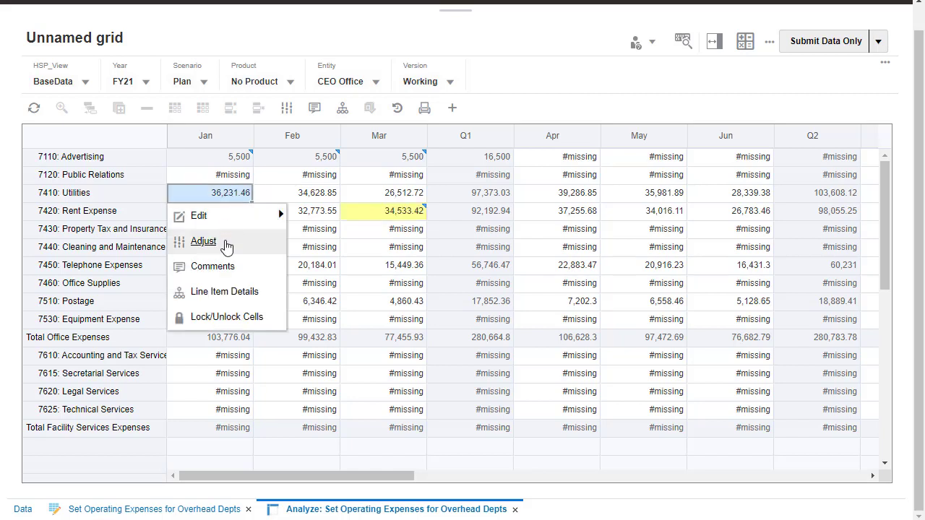
pyautogui.click(226, 318)
pyautogui.click(374, 198)
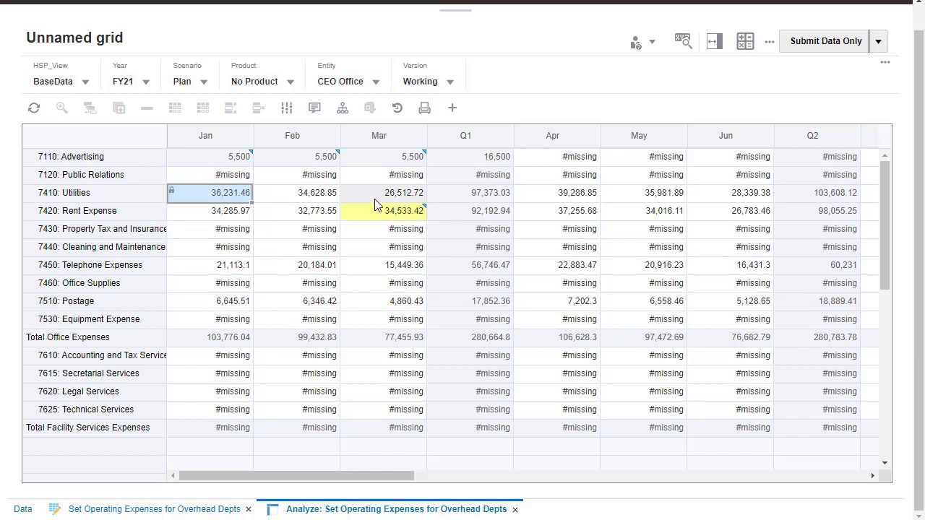
pyautogui.write('36512')
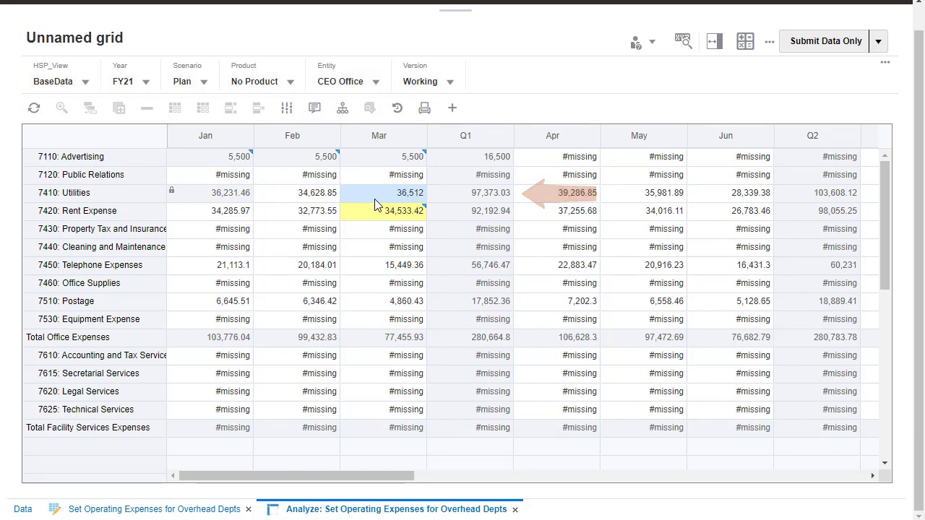
pyautogui.rightClick(215, 193)
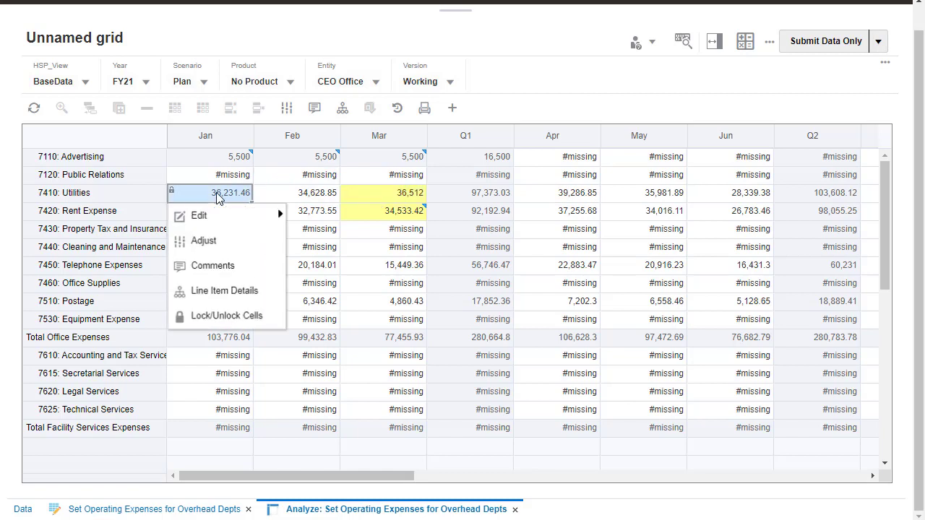
pyautogui.click(213, 313)
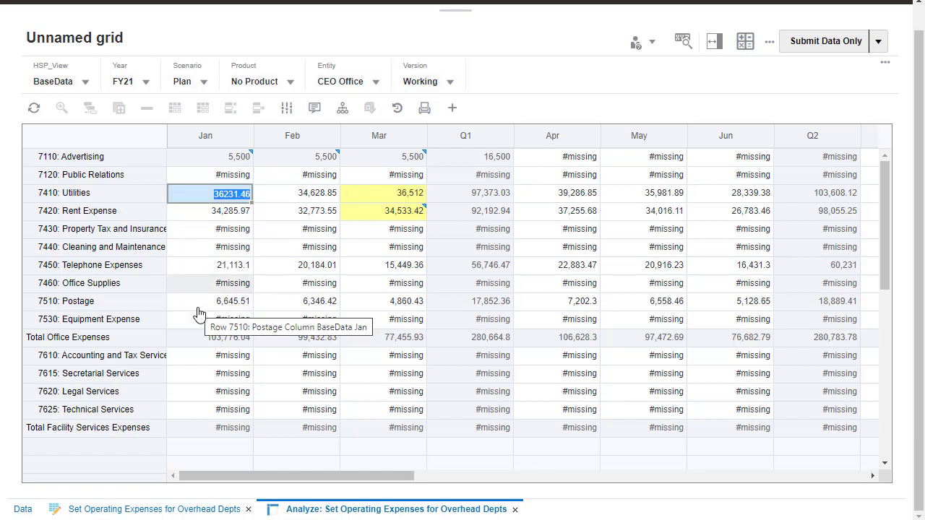
pyautogui.click(839, 43)
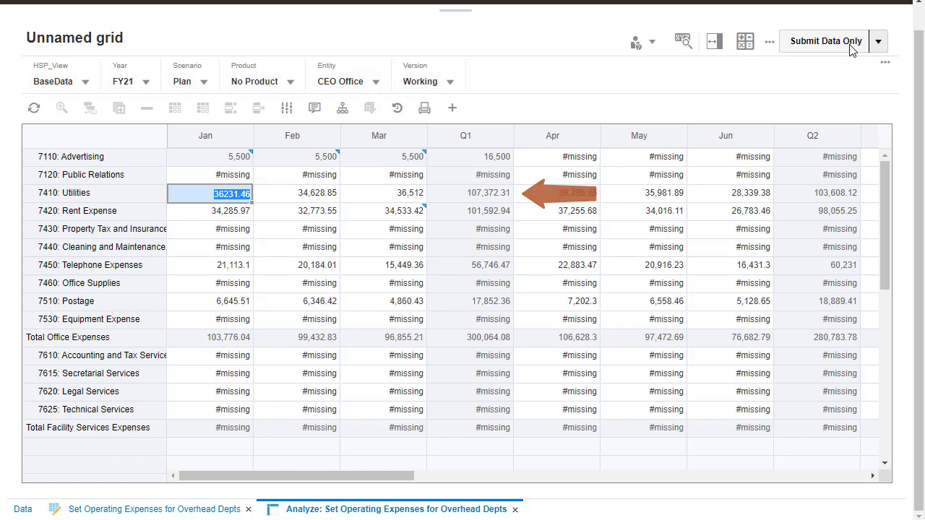
# Sort the grid rows by Jan, trying ascending and then descending order.
pyautogui.click(241, 138)
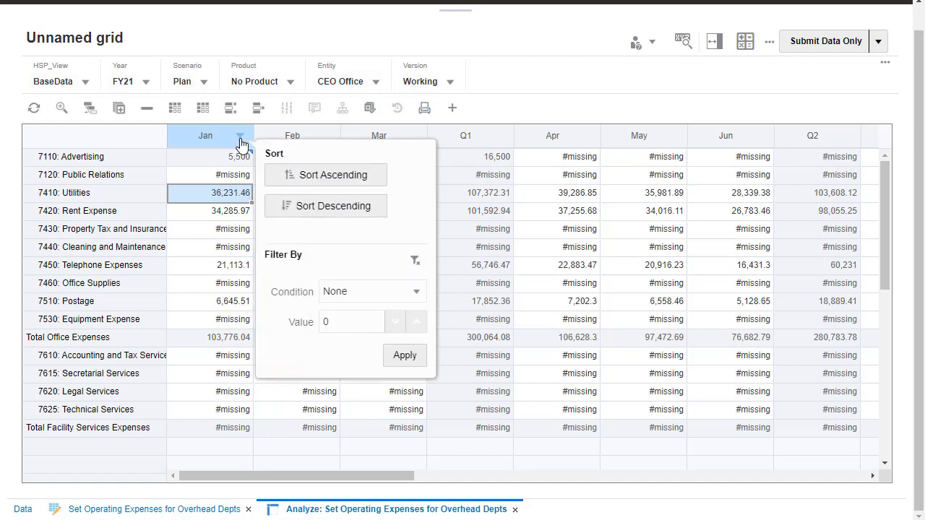
pyautogui.click(327, 178)
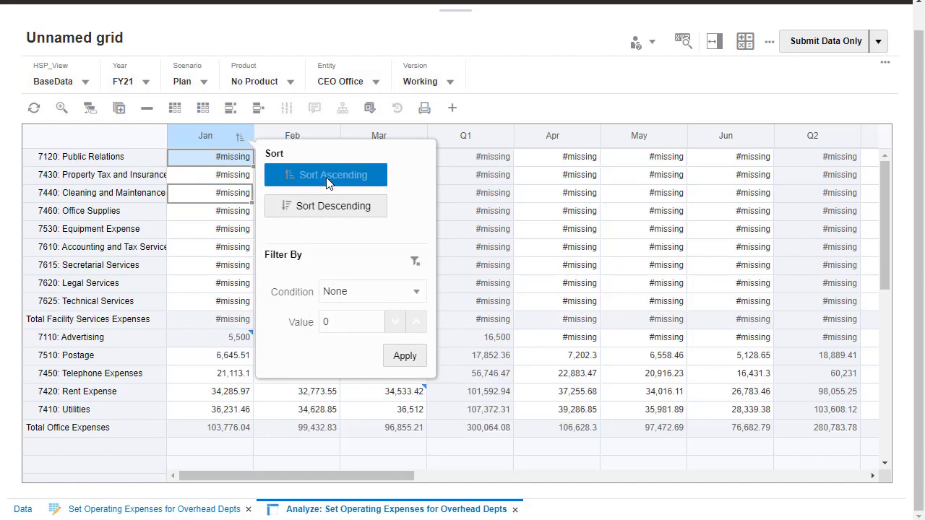
pyautogui.click(340, 207)
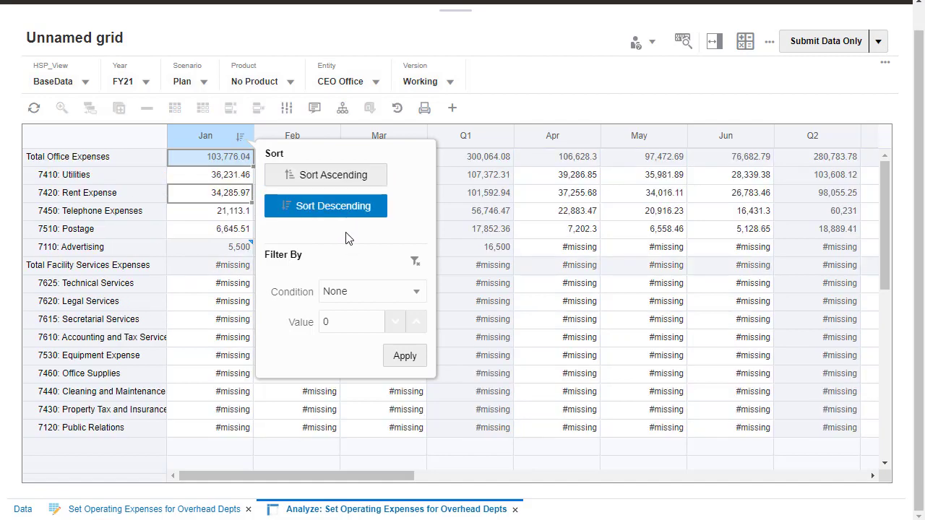
# Filter the Jan column to values Greater than 5000.
pyautogui.click(369, 291)
pyautogui.click(375, 375)
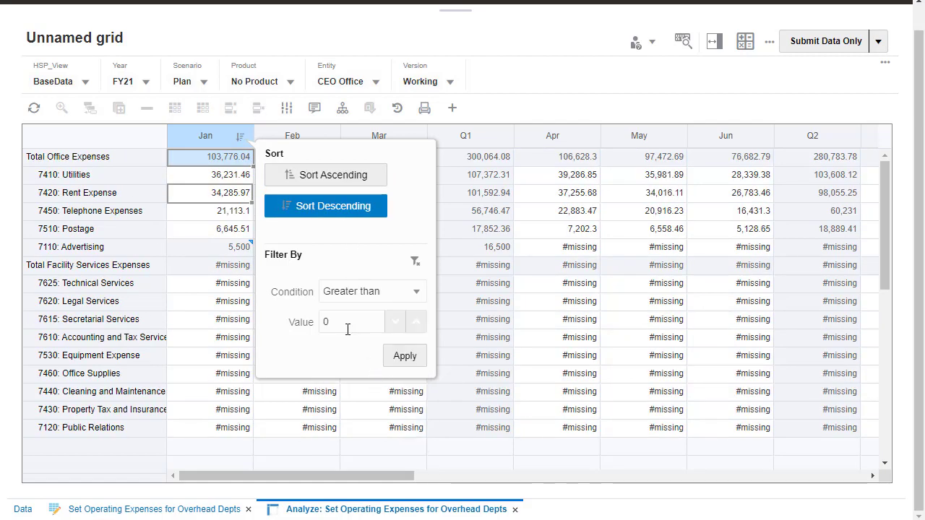
pyautogui.click(344, 322)
pyautogui.write('5')
pyautogui.write('000')
pyautogui.click(396, 353)
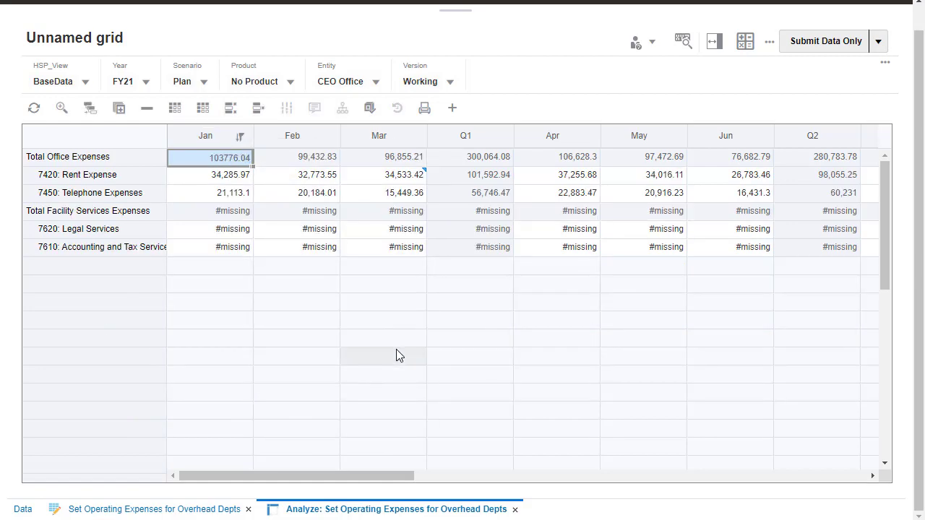
# Clear the Jan filter so every expense account is listed again.
pyautogui.click(239, 137)
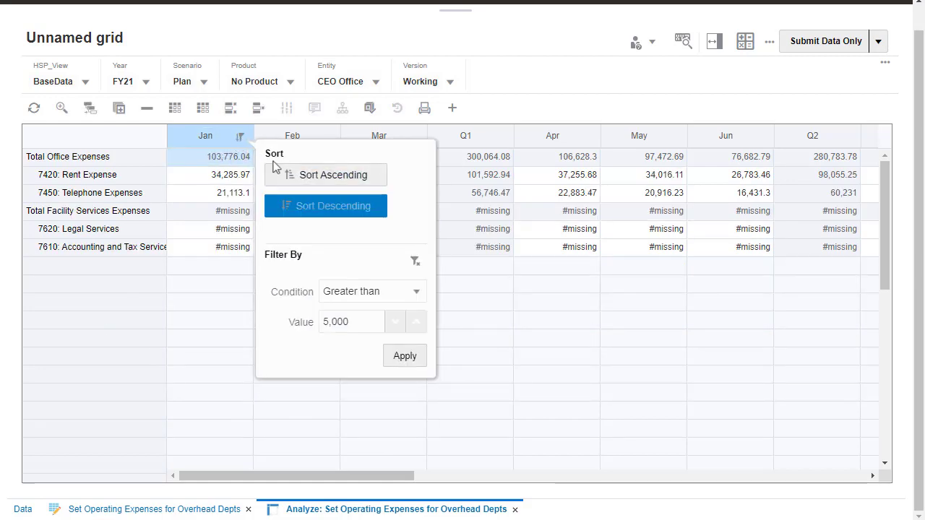
pyautogui.click(417, 263)
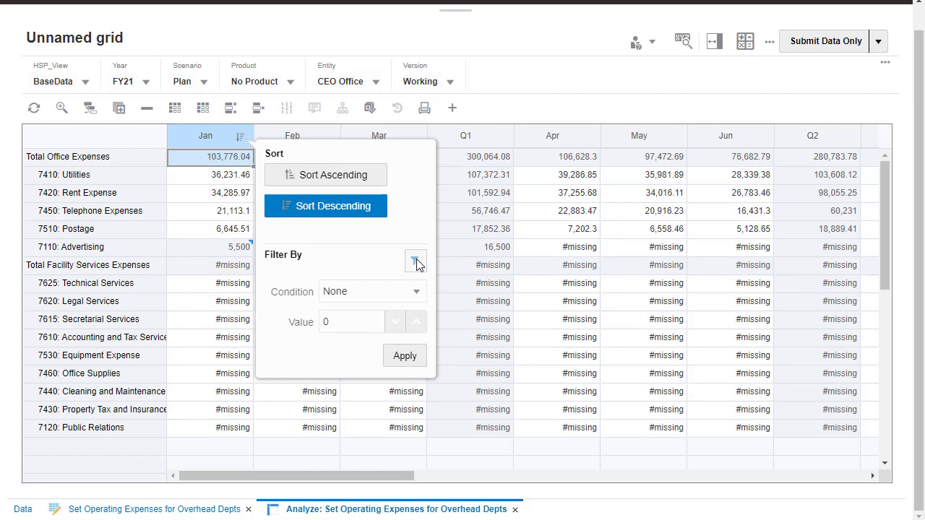
pyautogui.click(339, 210)
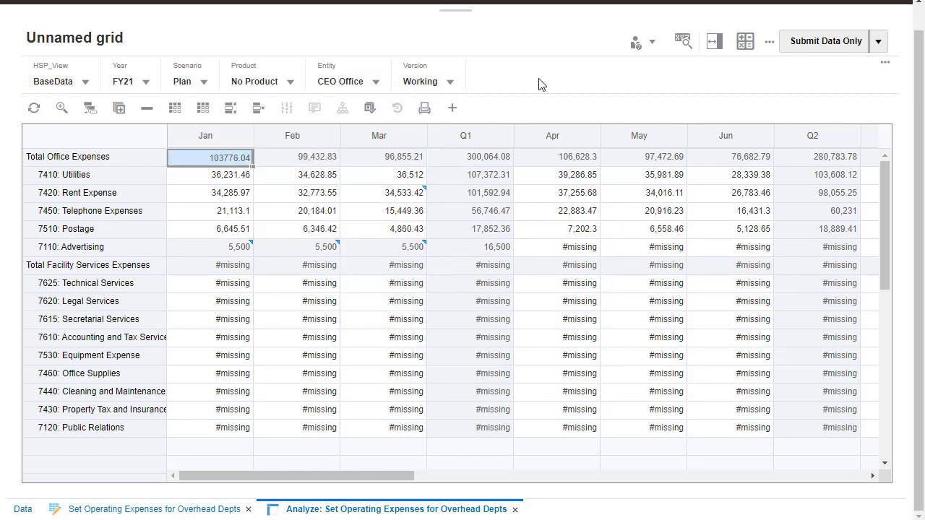